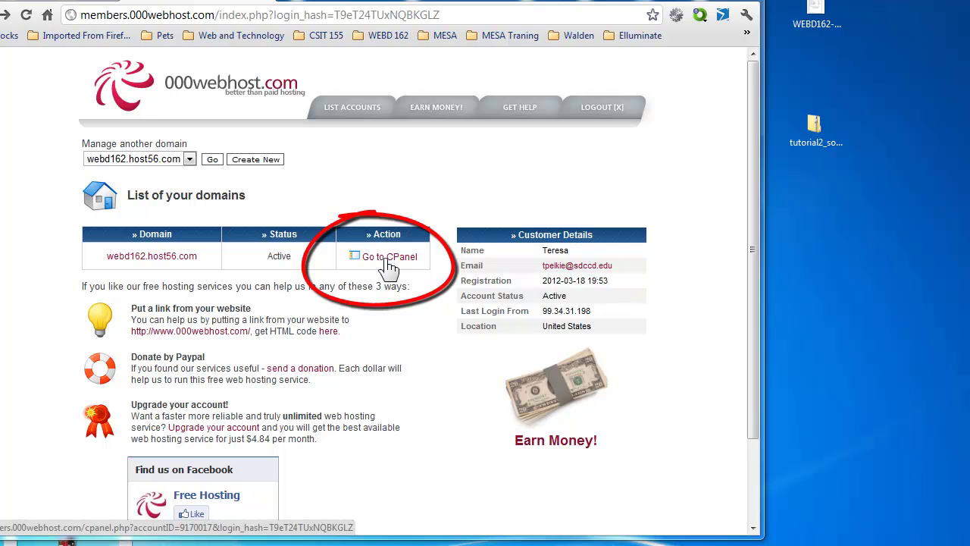
- Open the control panel for the webd162.host56.com domain and view its FTP details
left_click(388, 257)
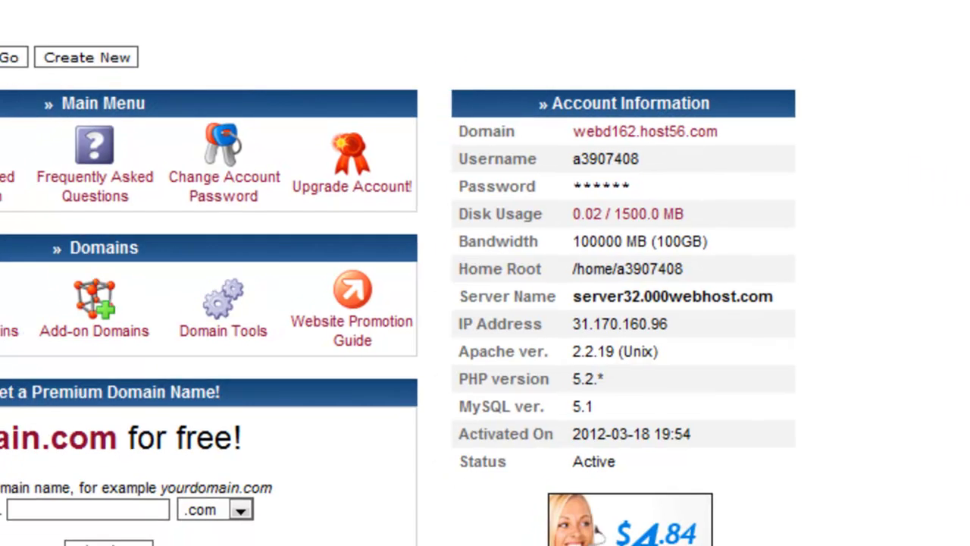
scroll(379, 303, "down", 5)
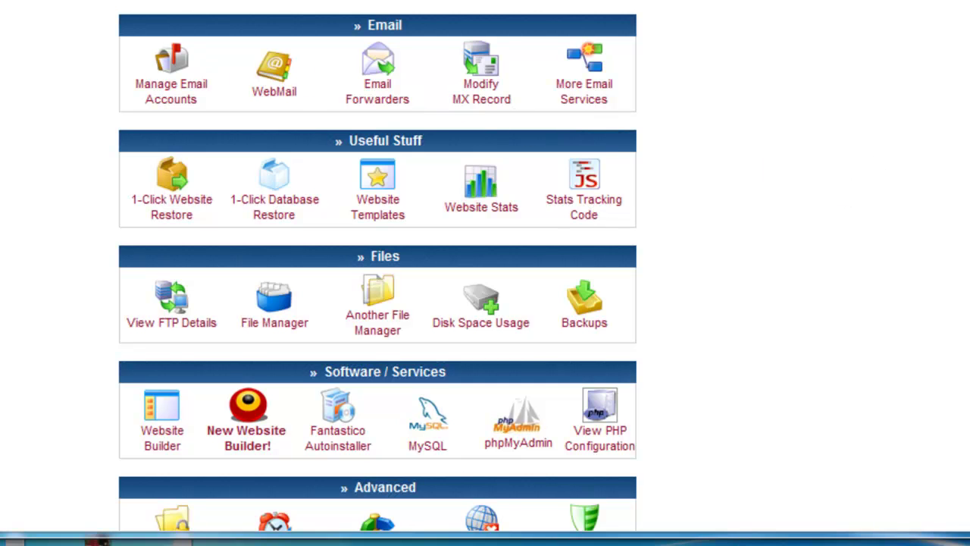
scroll(378, 273, "down", 5)
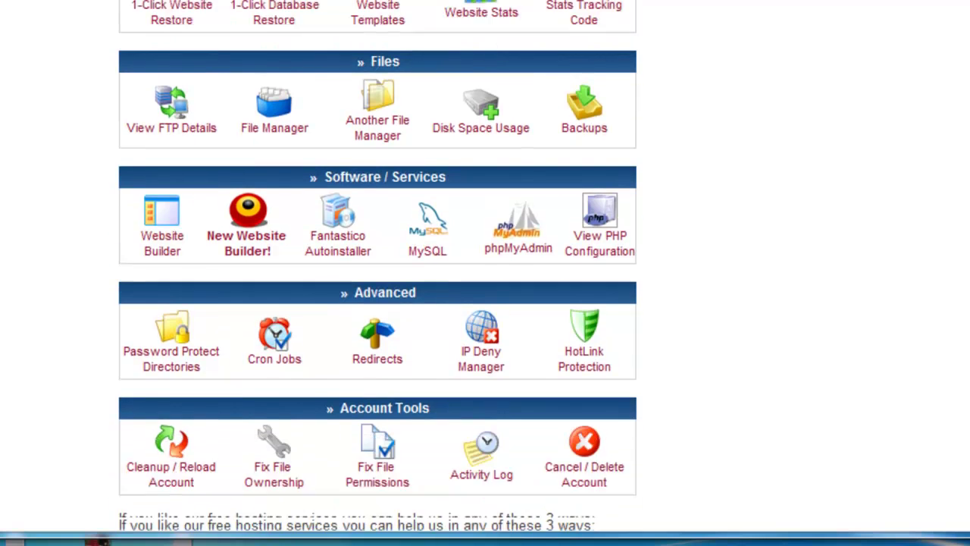
scroll(377, 273, "down", 1)
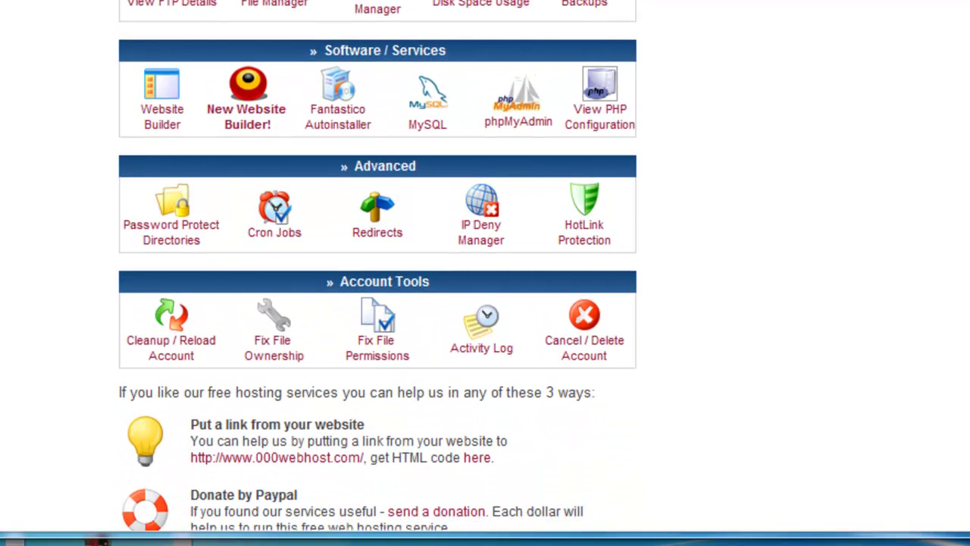
scroll(306, 17, "up", 3)
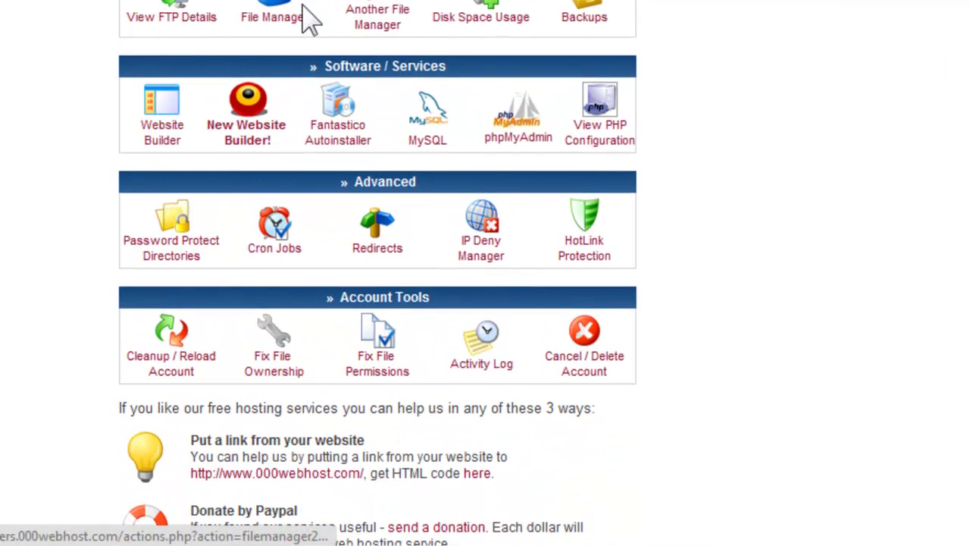
scroll(282, 123, "up", 1)
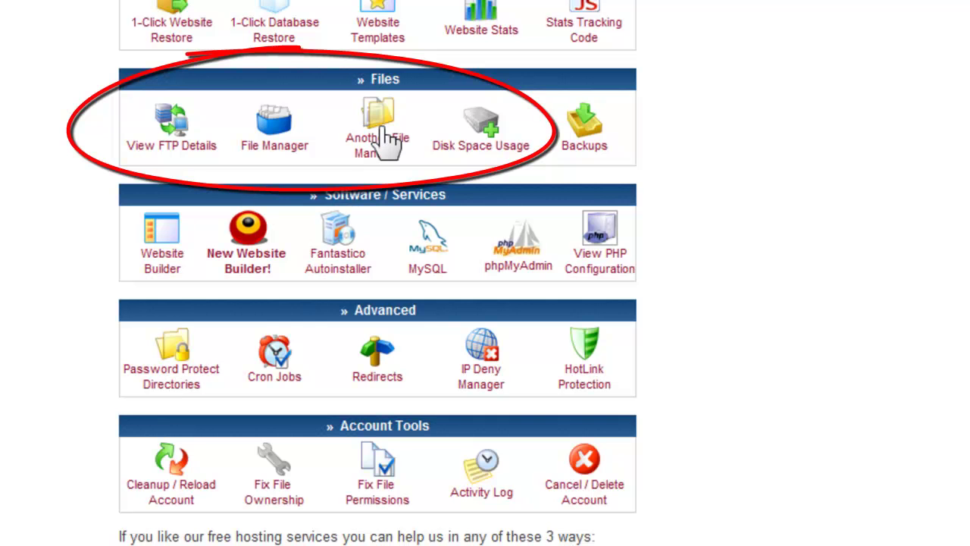
left_click(171, 148)
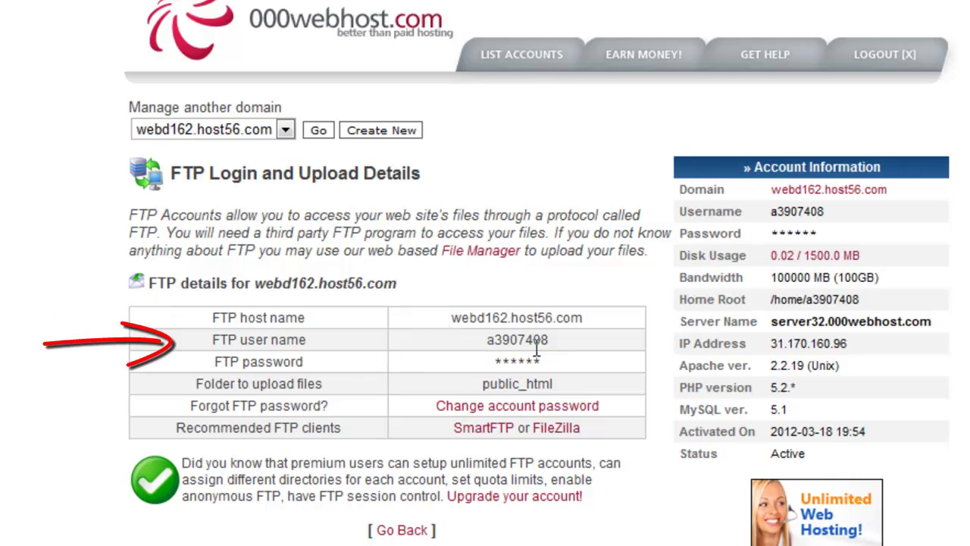
- Examine the FTP user name and password entries in the FTP details table
left_click_drag(485, 341, 564, 341)
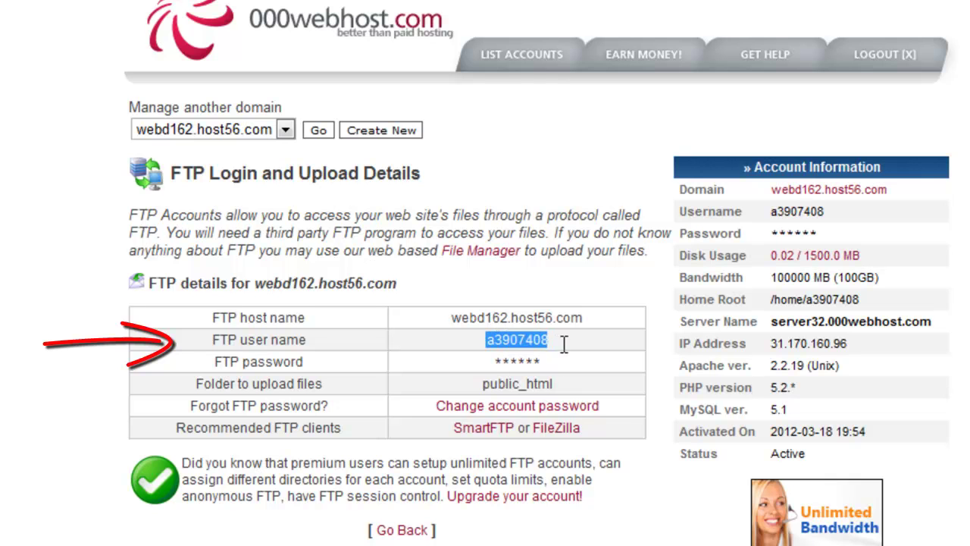
left_click(567, 358)
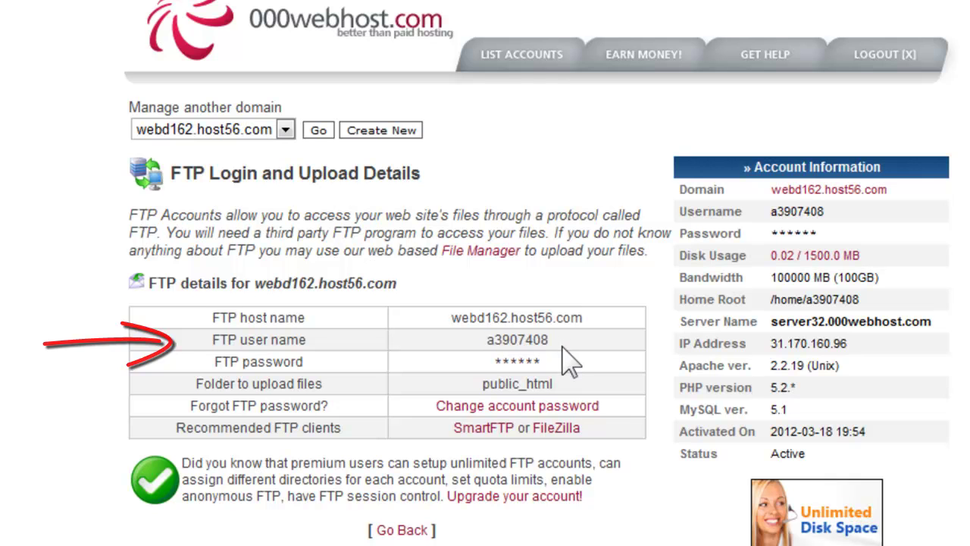
left_click_drag(551, 361, 497, 363)
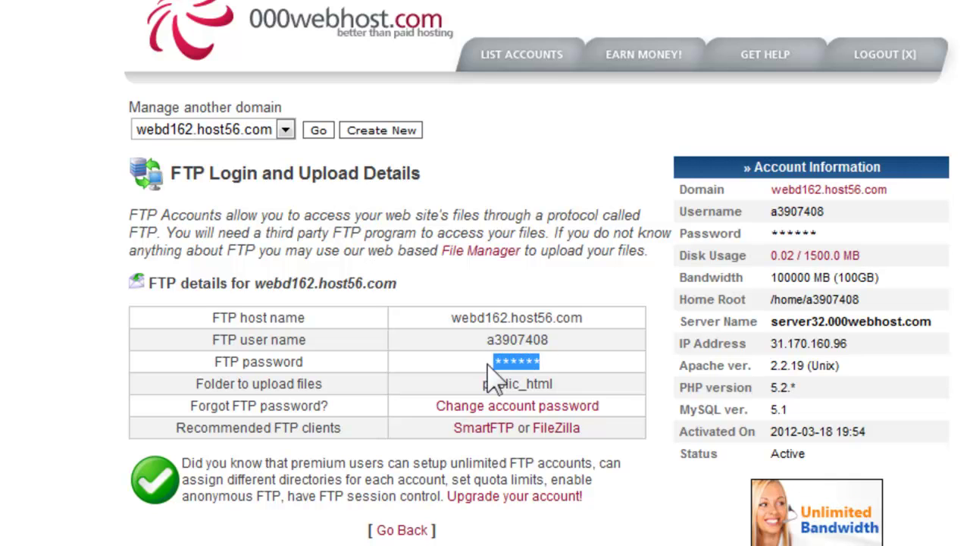
- Switch to FileZilla and enter webd162.host56.com as the host
left_click(585, 536)
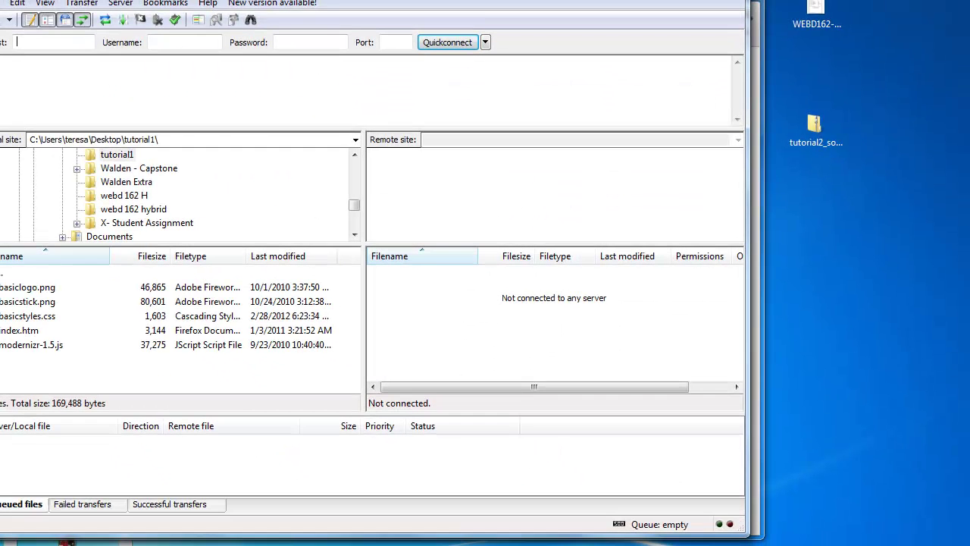
left_click_drag(531, 0, 545, 25)
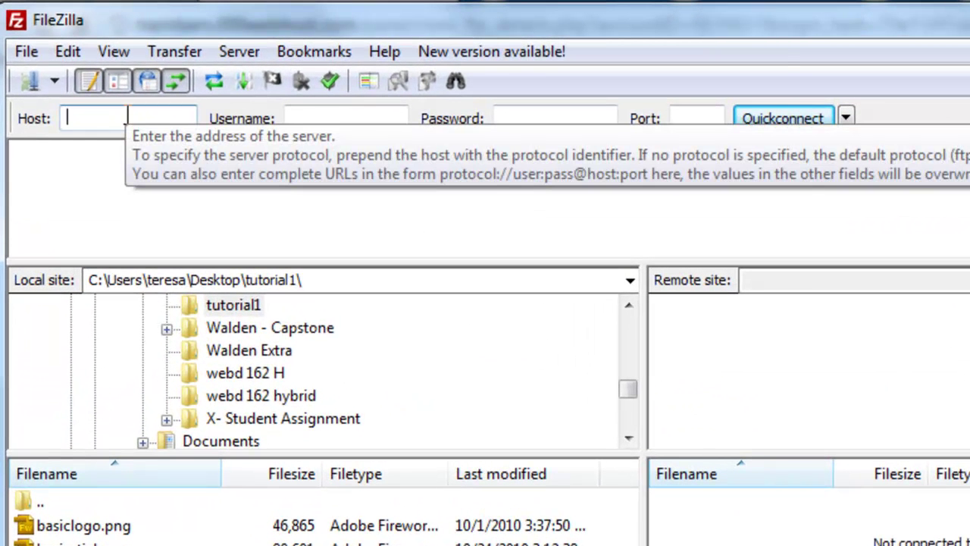
type("webd162")
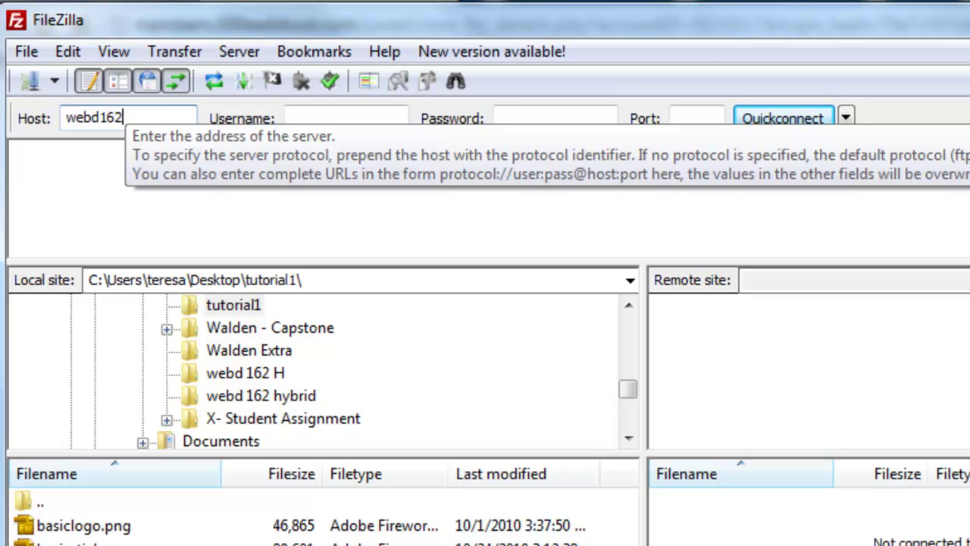
type(".ho")
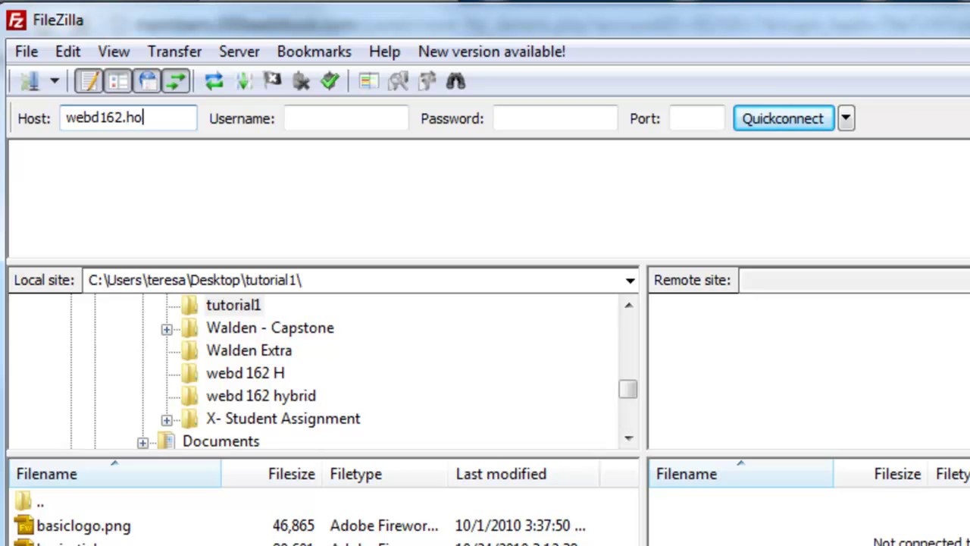
type("st56.com")
- Enter the FTP user name and password, set the port to 21, and connect to the server
left_click(296, 121)
type("a1907408")
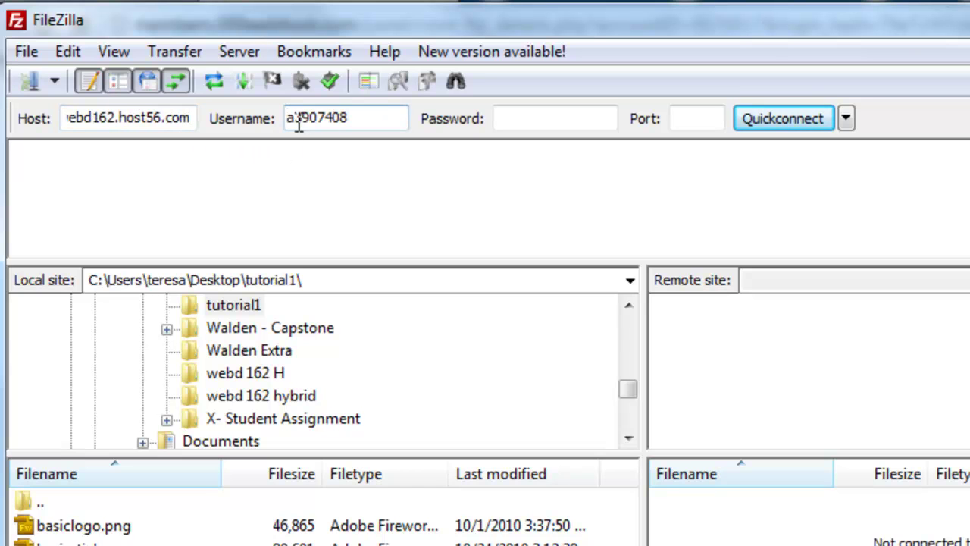
left_click(523, 119)
type("•••••••••")
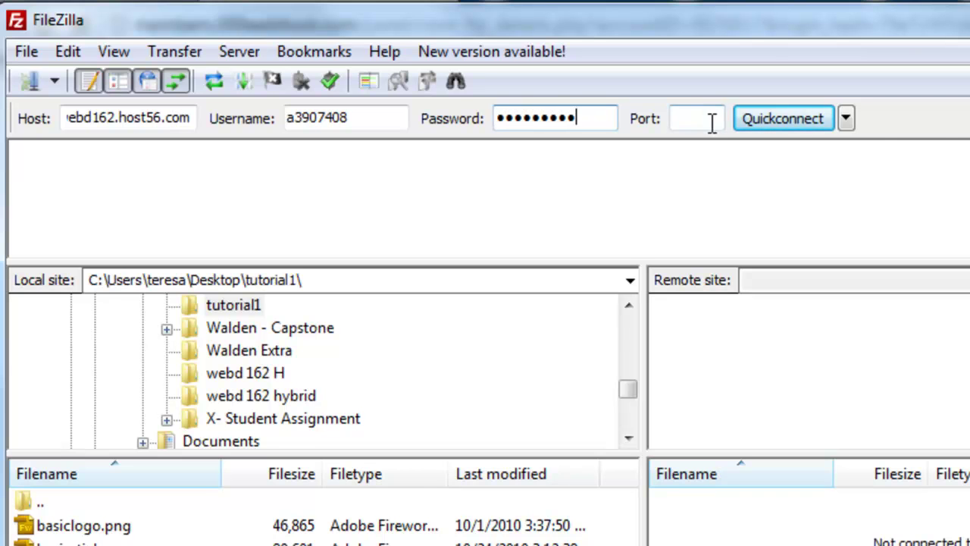
left_click(711, 122)
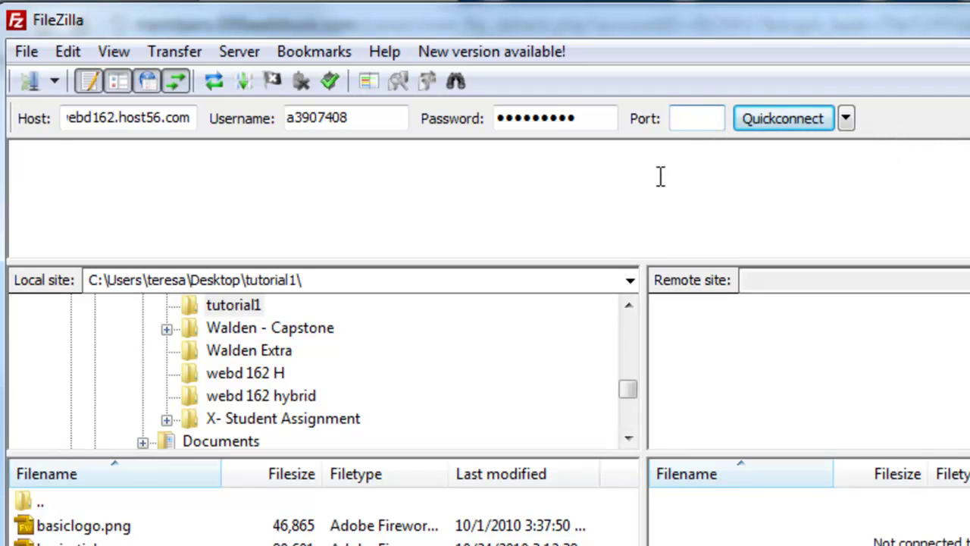
type("21")
left_click(797, 123)
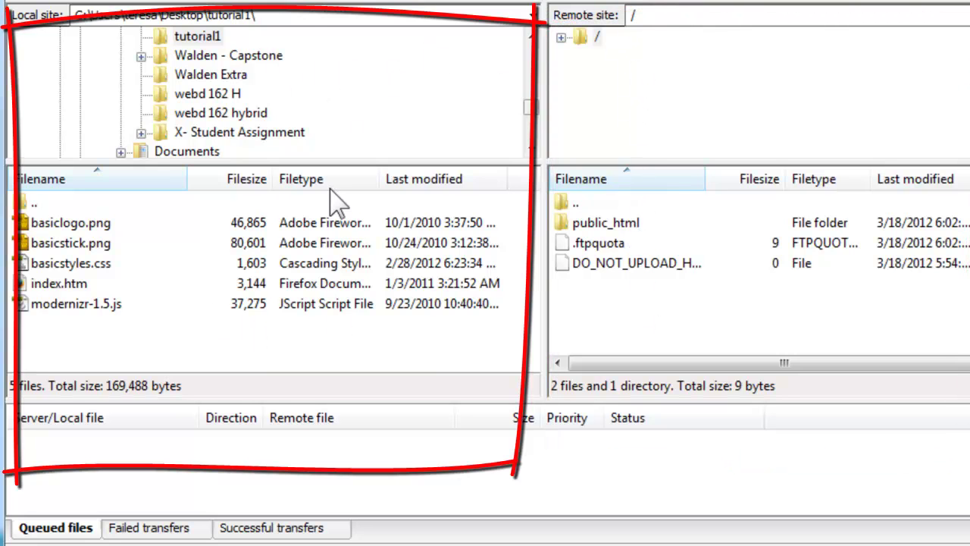
- Open the remote public_html folder and browse the local site from the Desktop to the tutorial1 folder
double_click(601, 222)
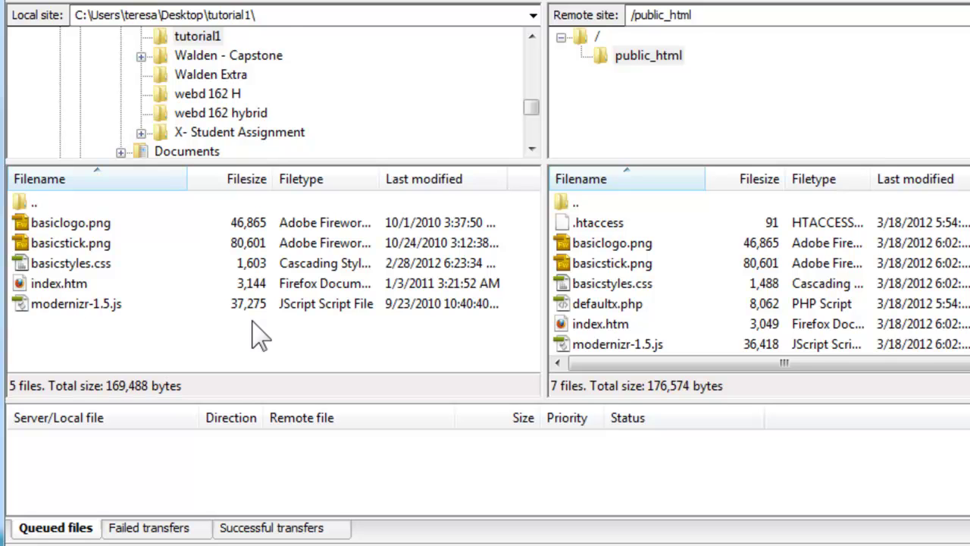
left_click_drag(535, 104, 531, 53)
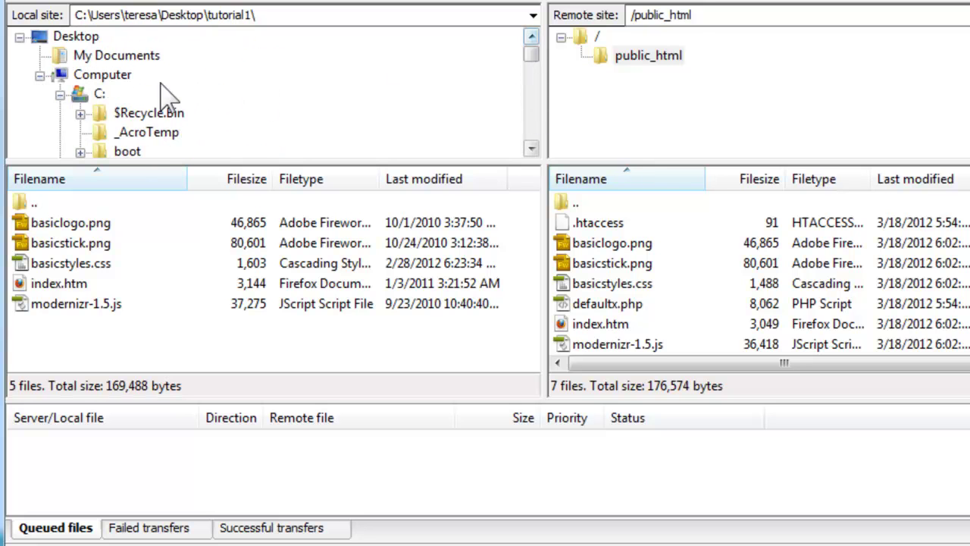
left_click(74, 37)
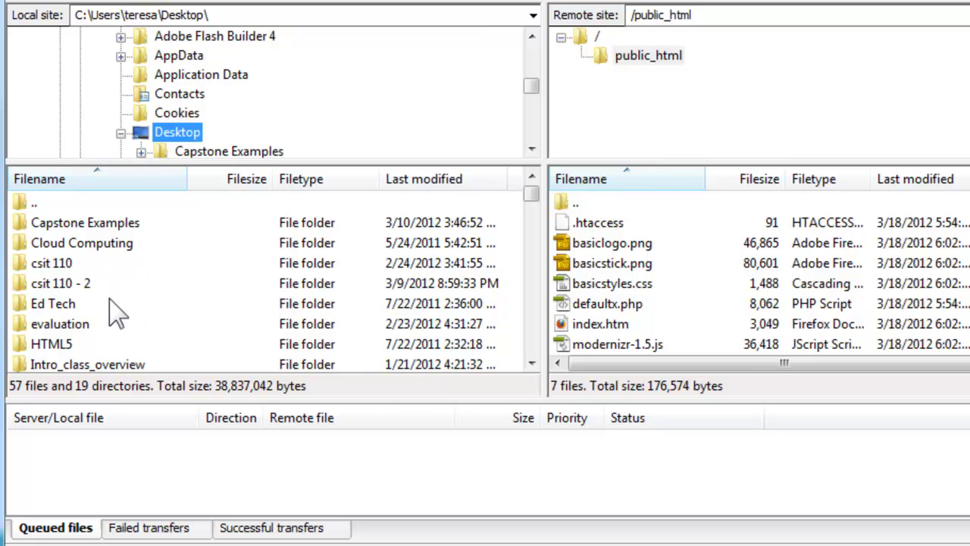
left_click_drag(531, 194, 533, 234)
scroll(534, 242, "up", 3)
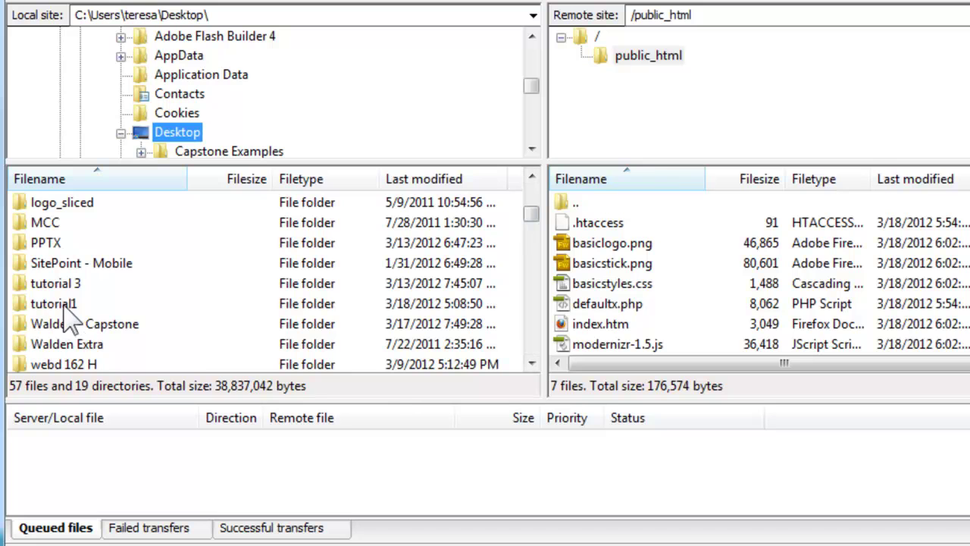
left_click(67, 307)
double_click(67, 307)
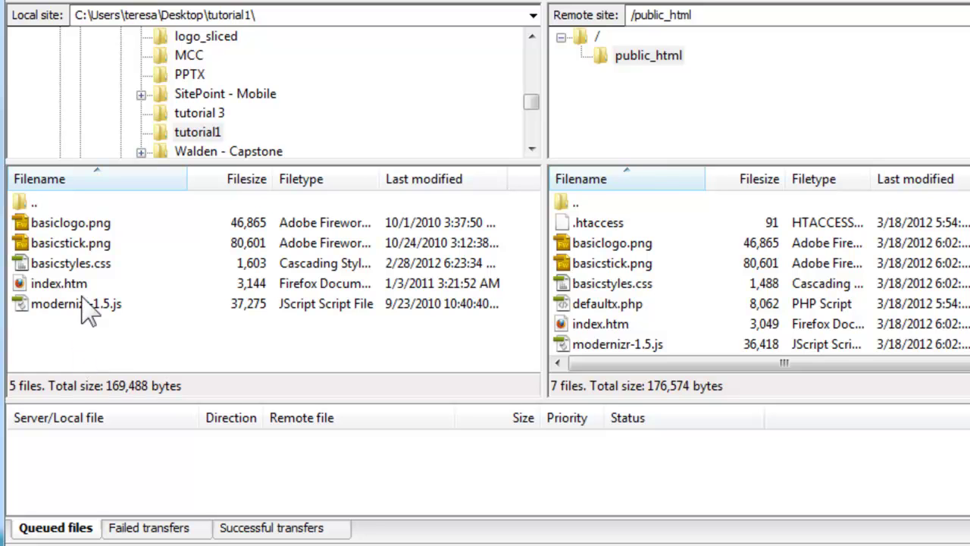
- Try to upload basiclogo.png to the remote public_html folder and cancel overwriting the existing copy
left_click(90, 224)
left_click_drag(95, 224, 666, 228)
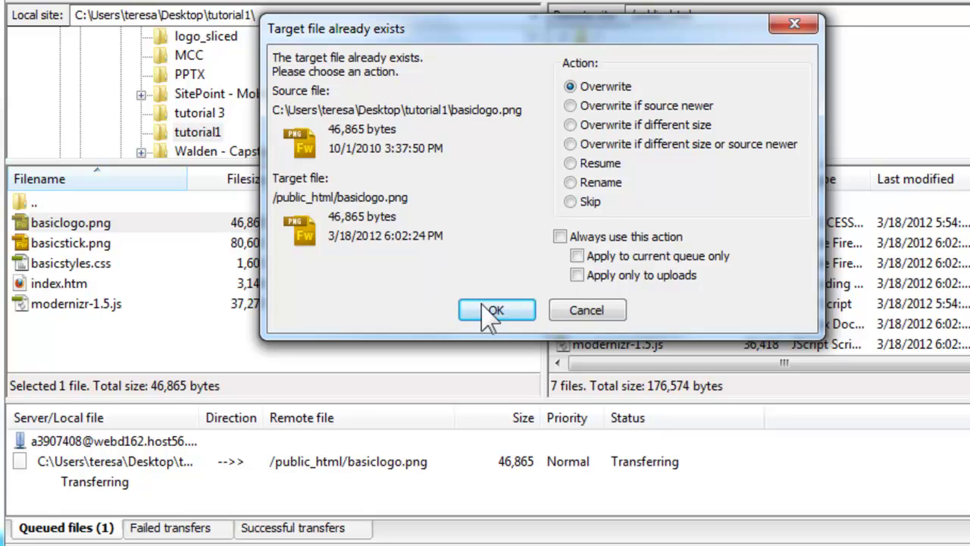
left_click(605, 310)
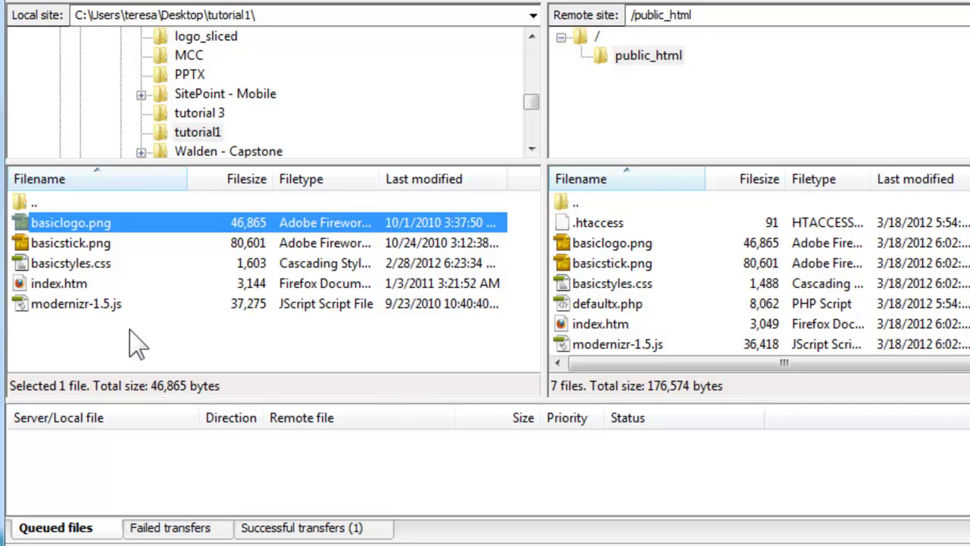
- Create a directory named dave inside the remote public_html folder and open it
left_click(77, 285)
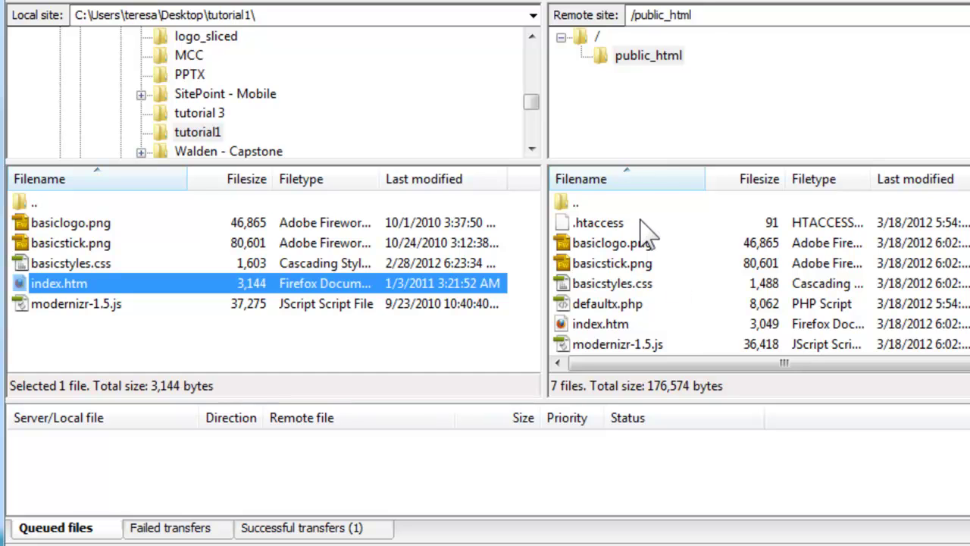
left_click(656, 60)
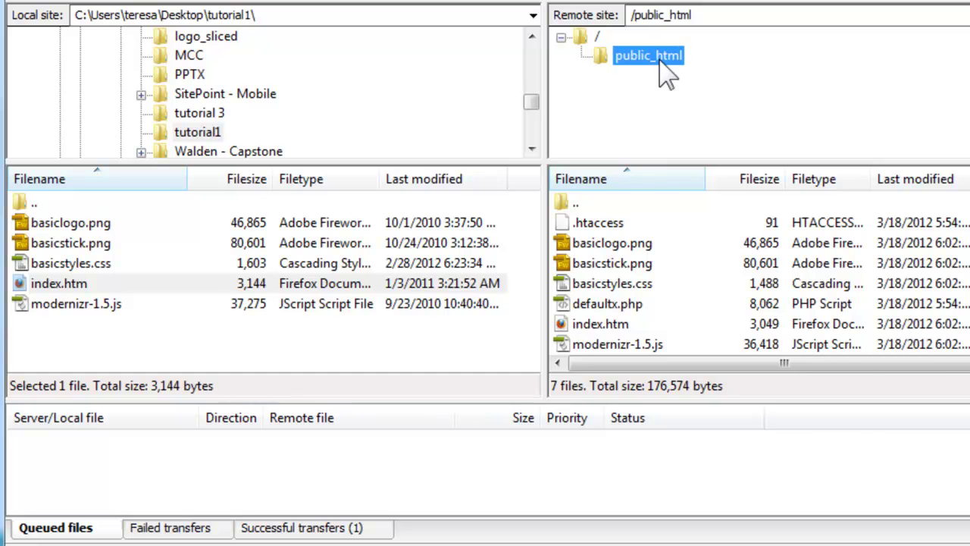
right_click(679, 211)
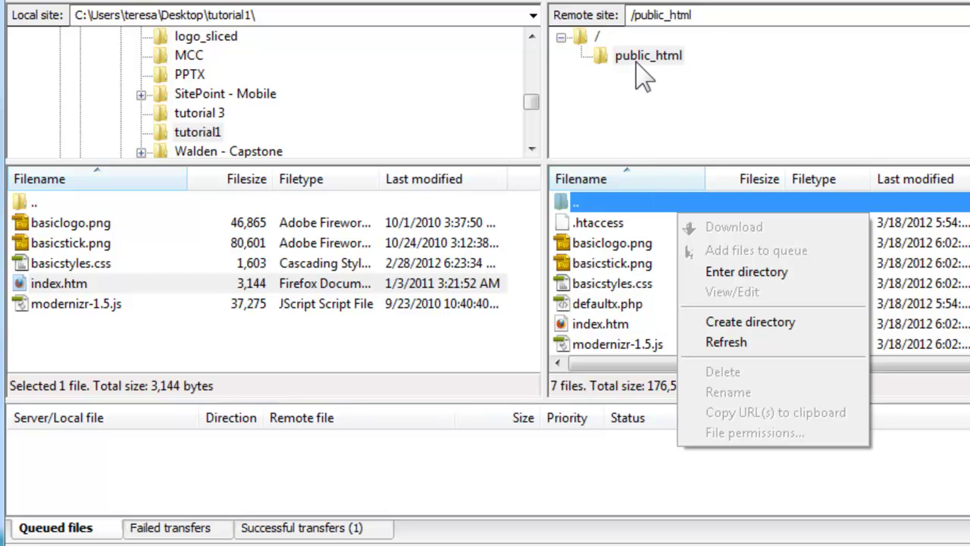
left_click(648, 326)
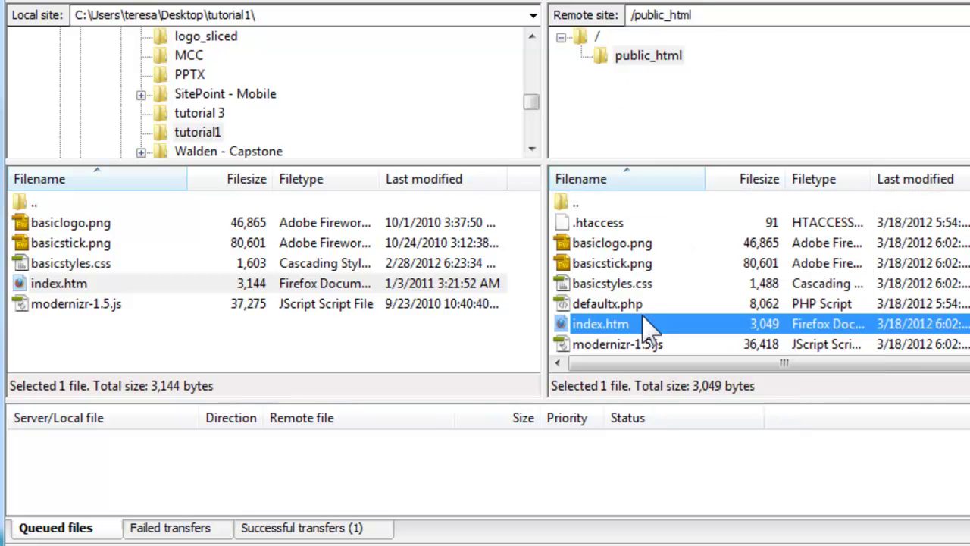
left_click(680, 229)
right_click(682, 229)
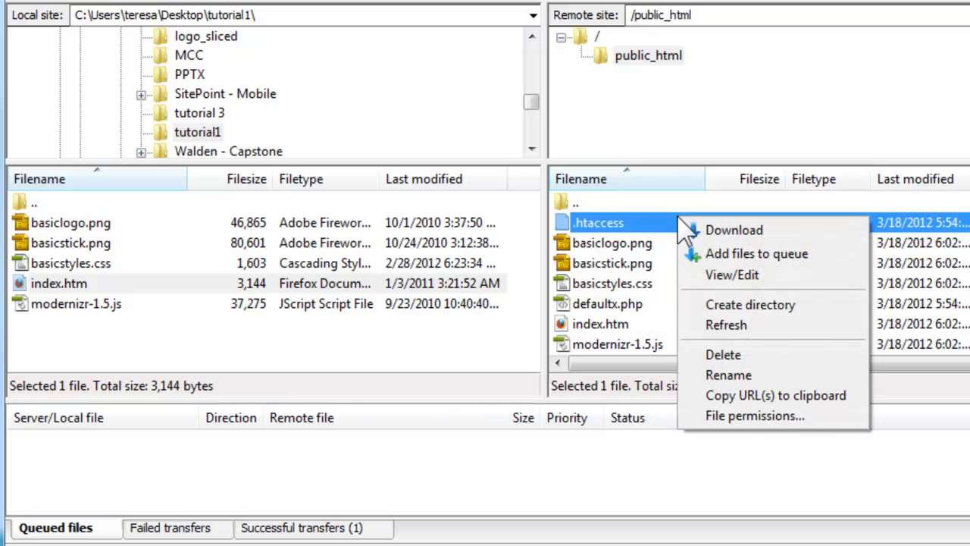
left_click(729, 304)
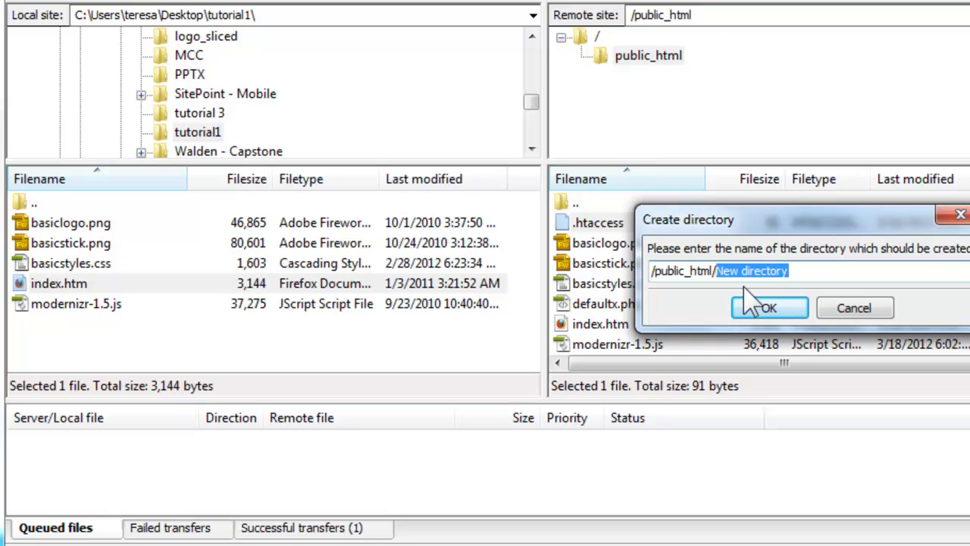
type("dave")
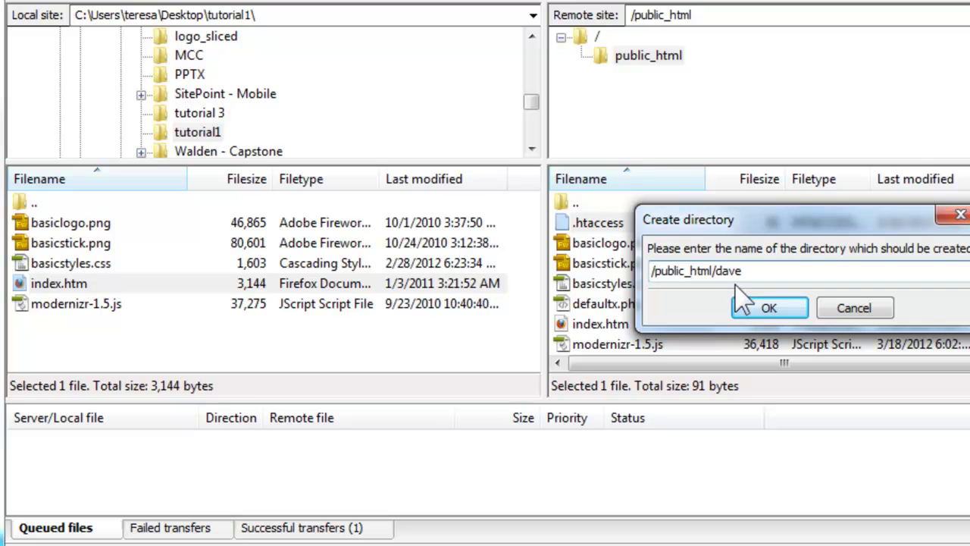
left_click(771, 308)
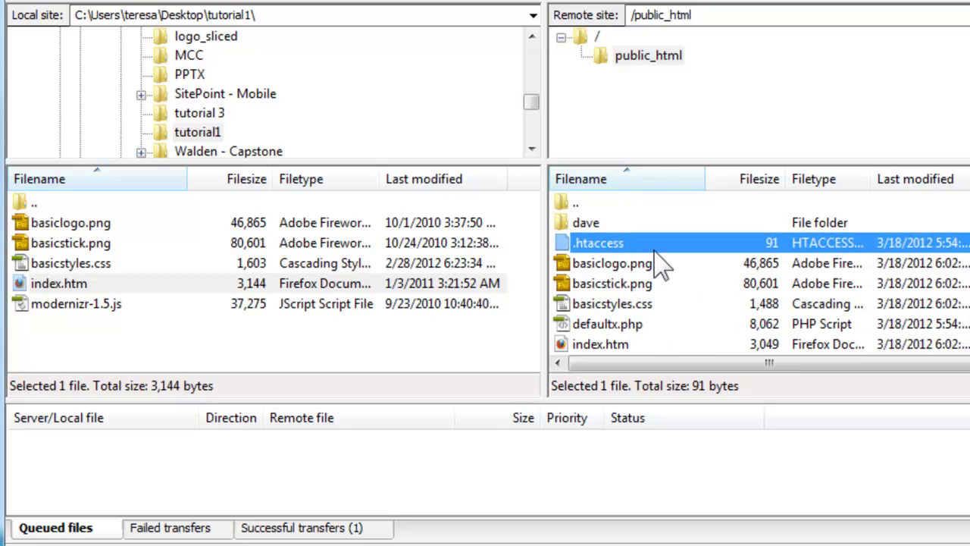
left_click(583, 226)
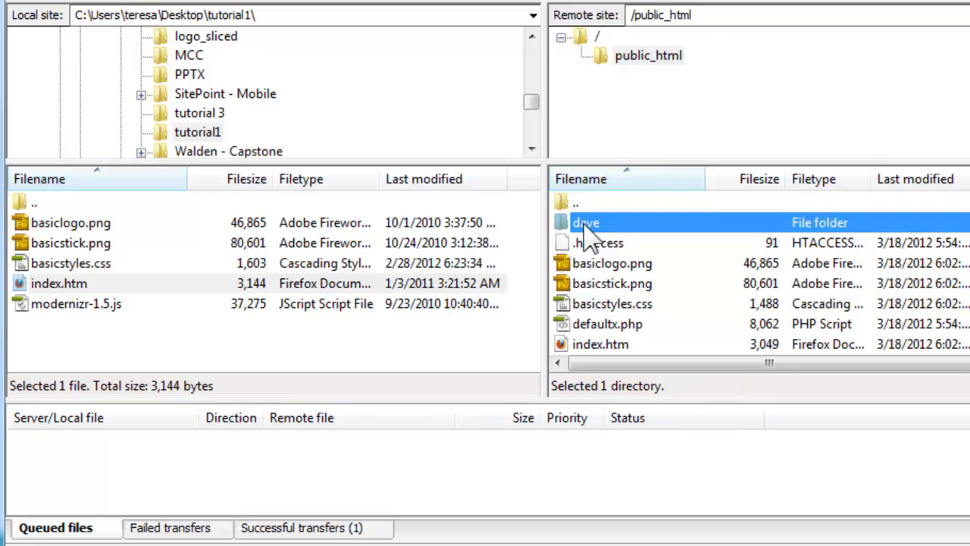
double_click(584, 225)
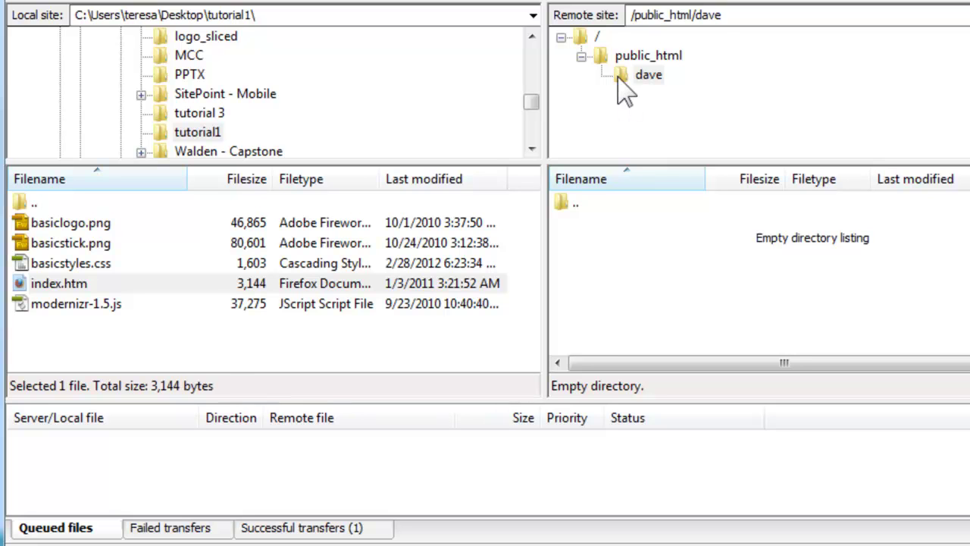
- Upload basiclogo.png, basicstick.png, basicstyles.css, index.htm and modernizr-1.5.js from the local tutorial1 folder to the remote dave folder
left_click(102, 227)
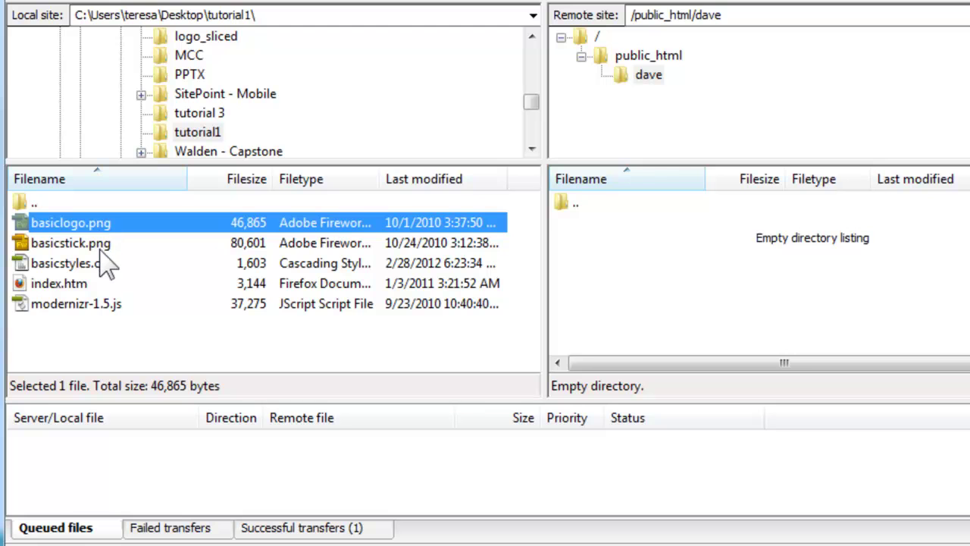
left_click(97, 248, "ctrl")
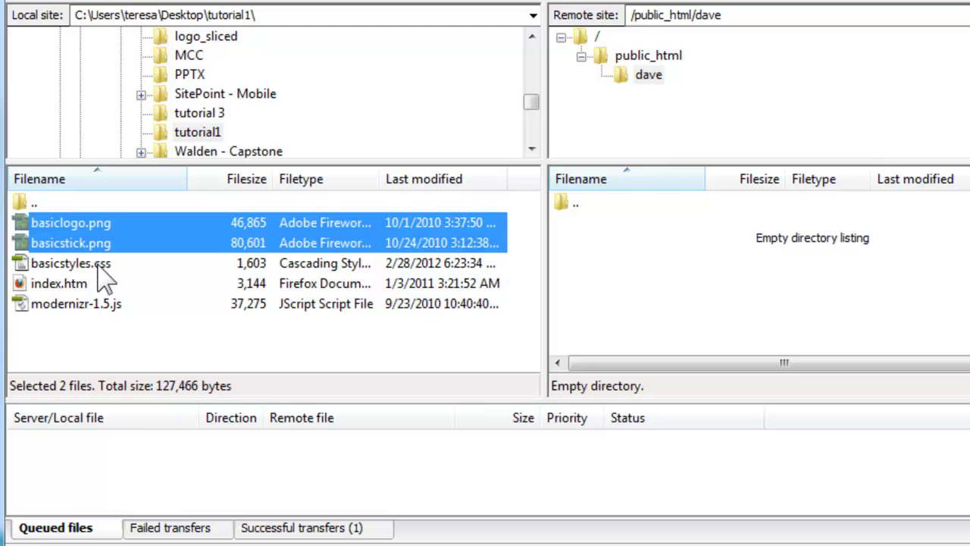
left_click(99, 266, "ctrl")
left_click(75, 288, "ctrl")
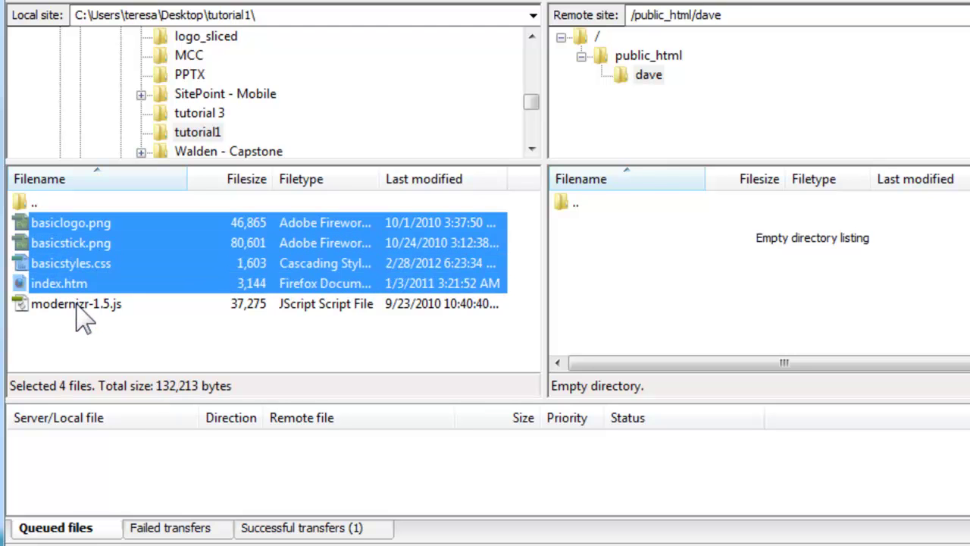
left_click(80, 305, "ctrl")
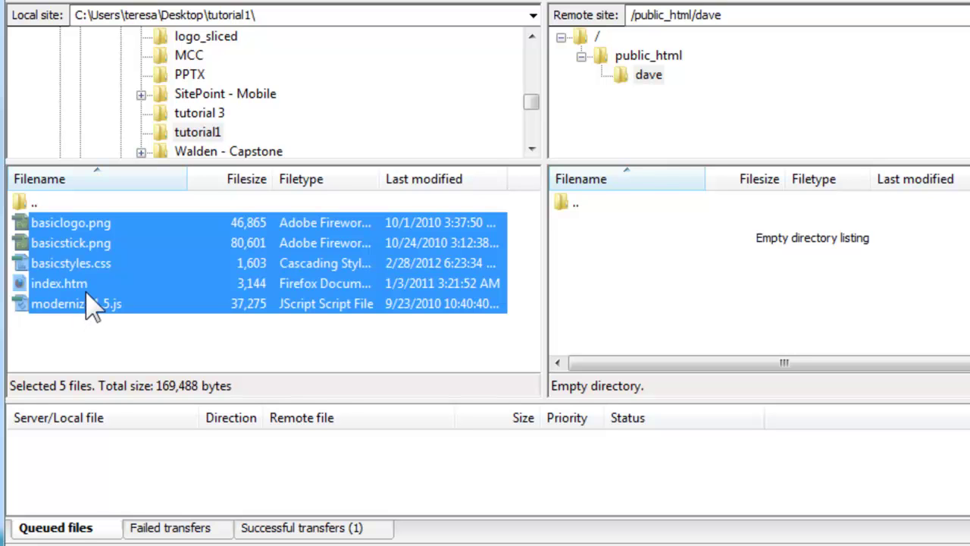
left_click_drag(91, 307, 643, 260)
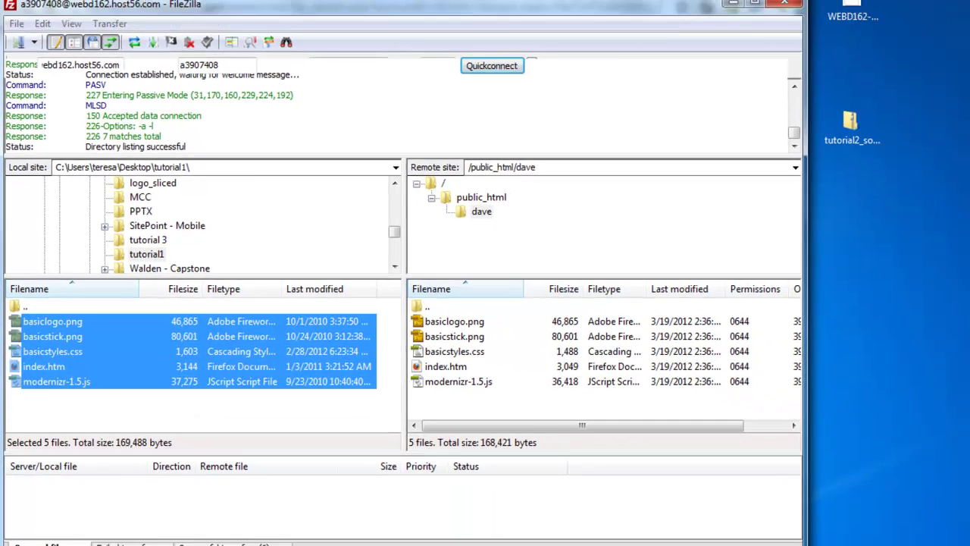
- Switch to Chrome and open the website's home page at webd162.host56.com
left_click(280, 1)
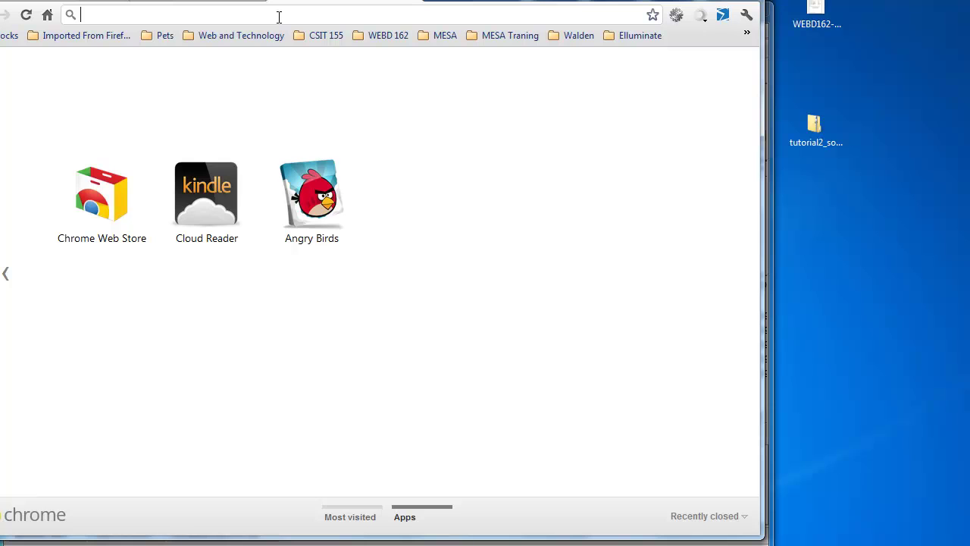
type("web")
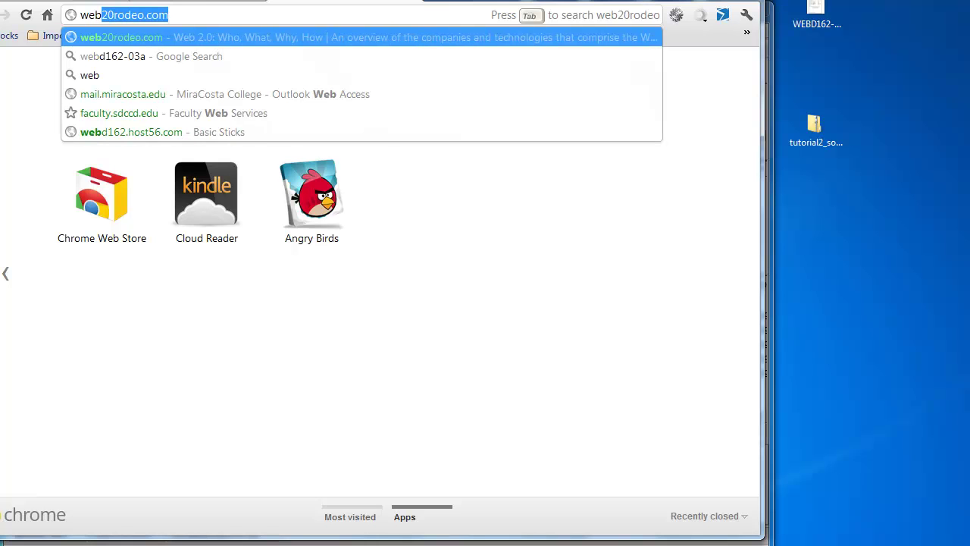
type("d16")
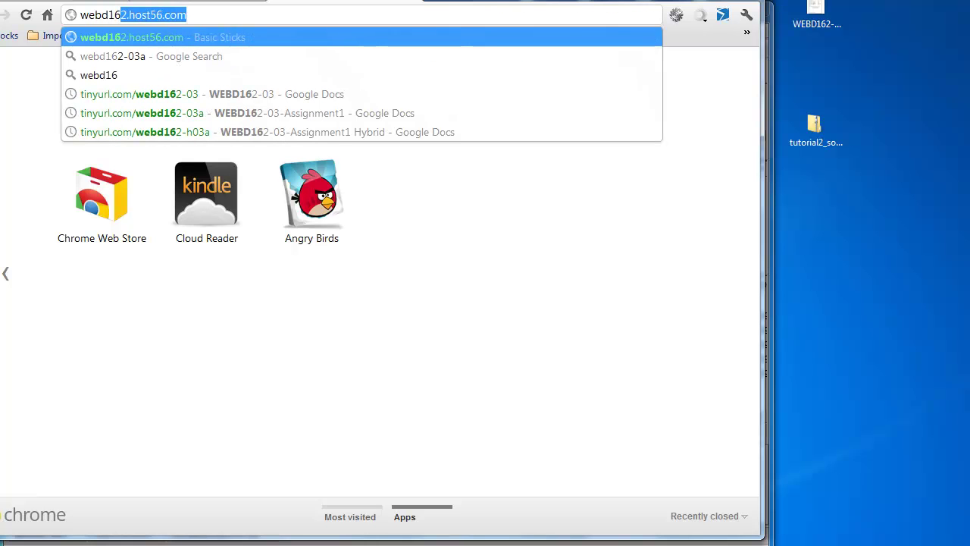
type("2.host56.com")
key("Return")
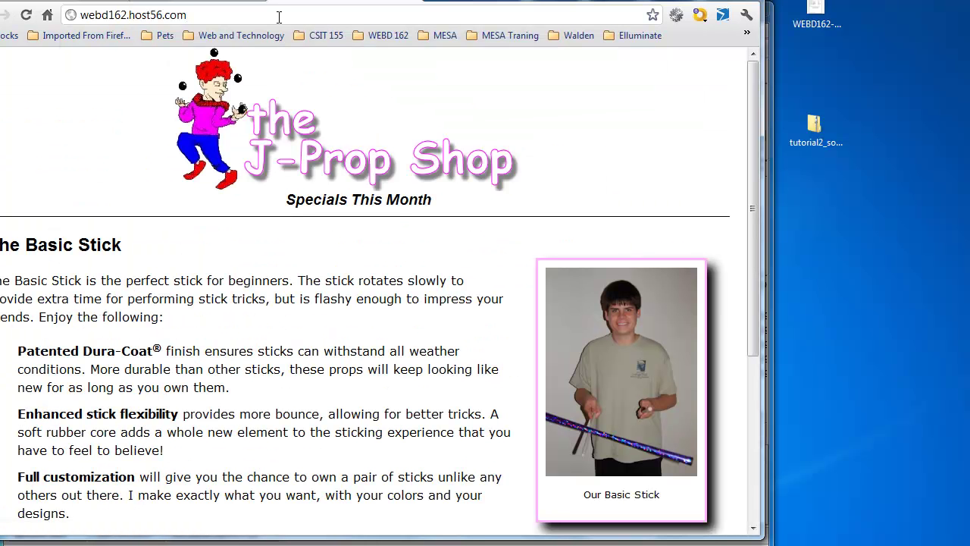
- Extend the site address with /dave and load the page from that subfolder
left_click(279, 17)
left_click(279, 16)
type("/dave")
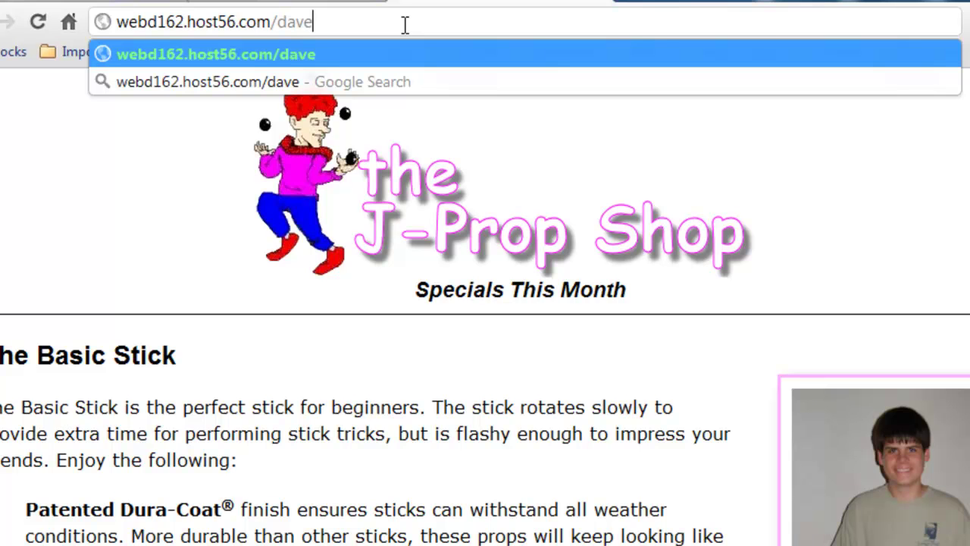
key("Return")
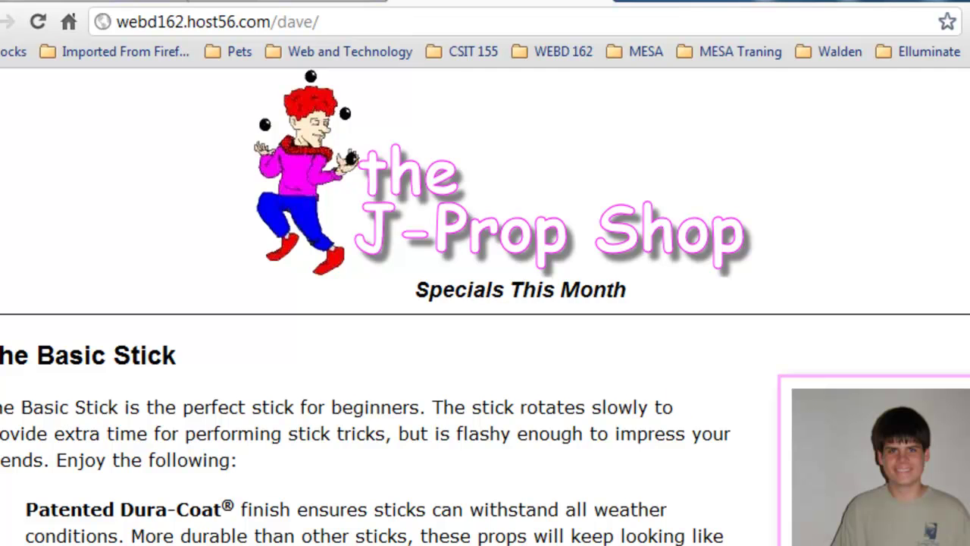
- Add index.htm to the dave folder's address and load webd162.host56.com/dave/index.htm
left_click(395, 24)
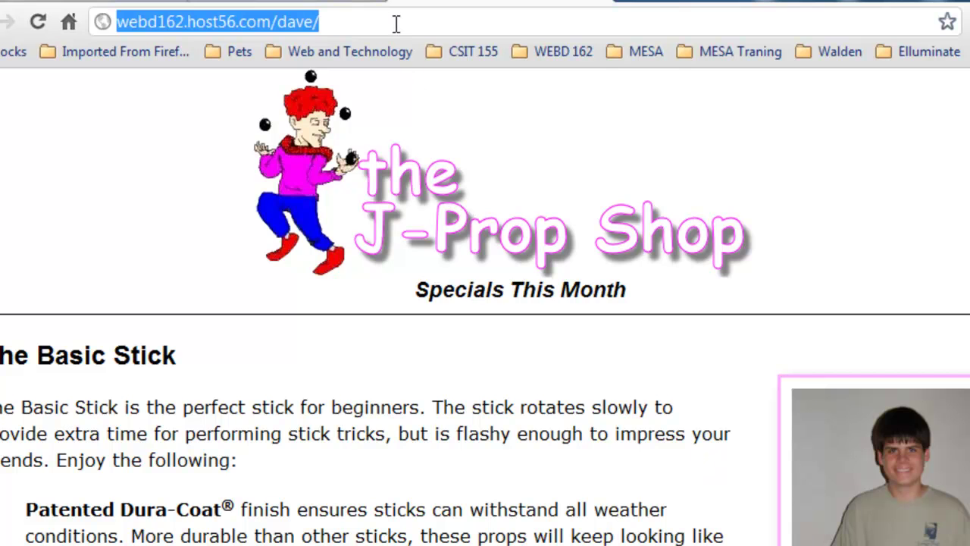
left_click(396, 23)
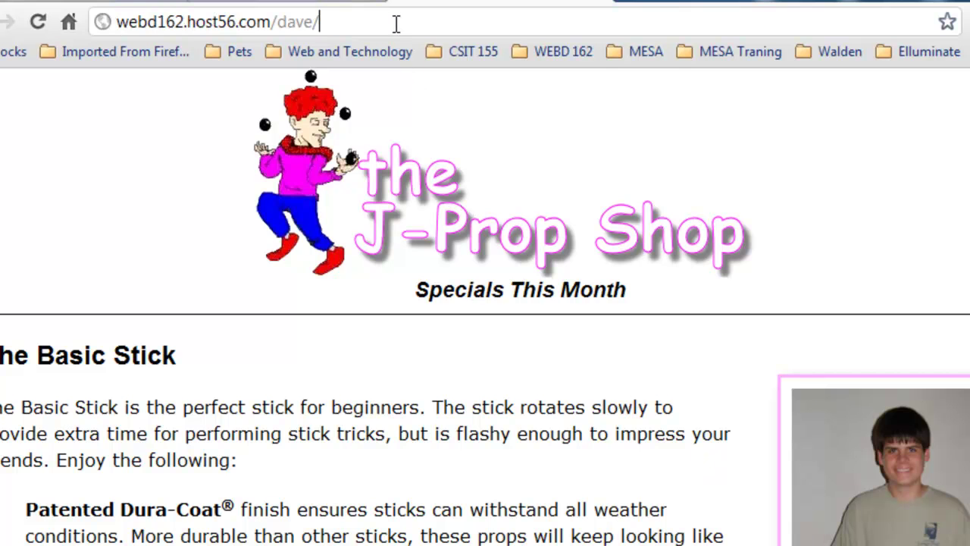
type("index.htm")
key("Return")
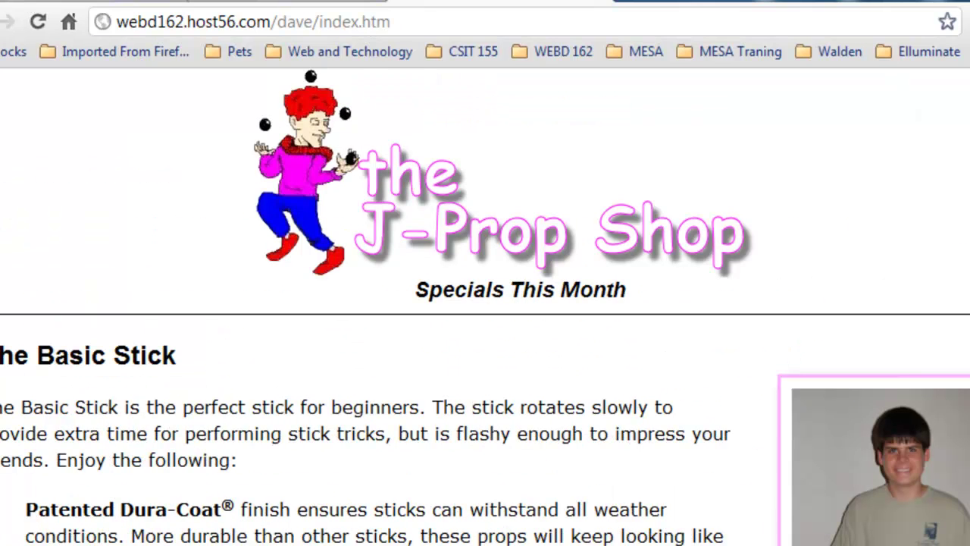
- Switch back to FileZilla, list the contents of the remote public_html folder and select the .htaccess file
key("alt+Tab")
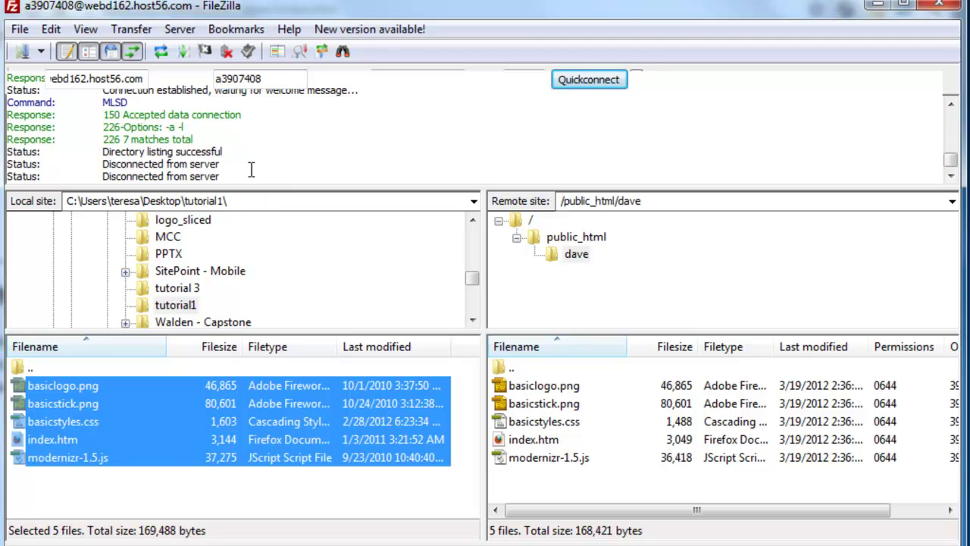
left_click(294, 302)
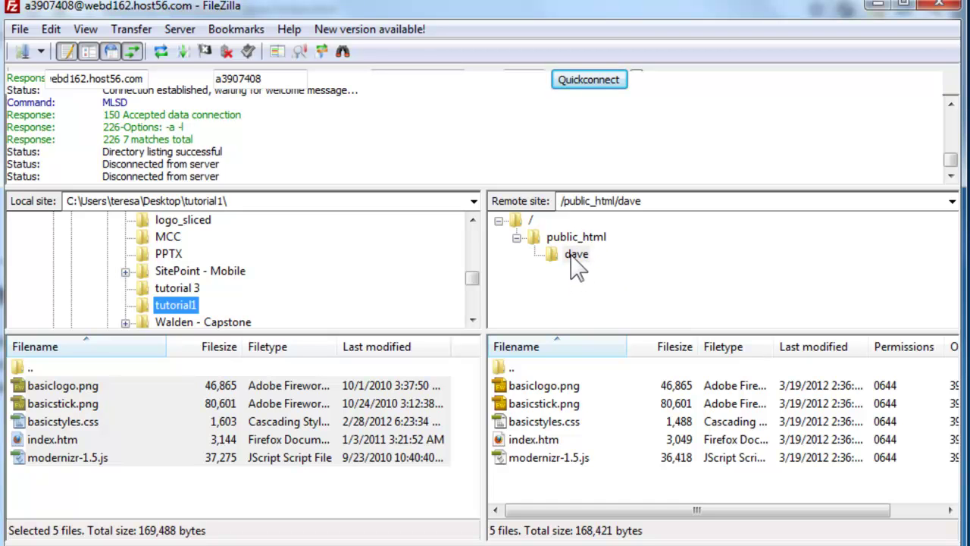
left_click(572, 256)
left_click(533, 237)
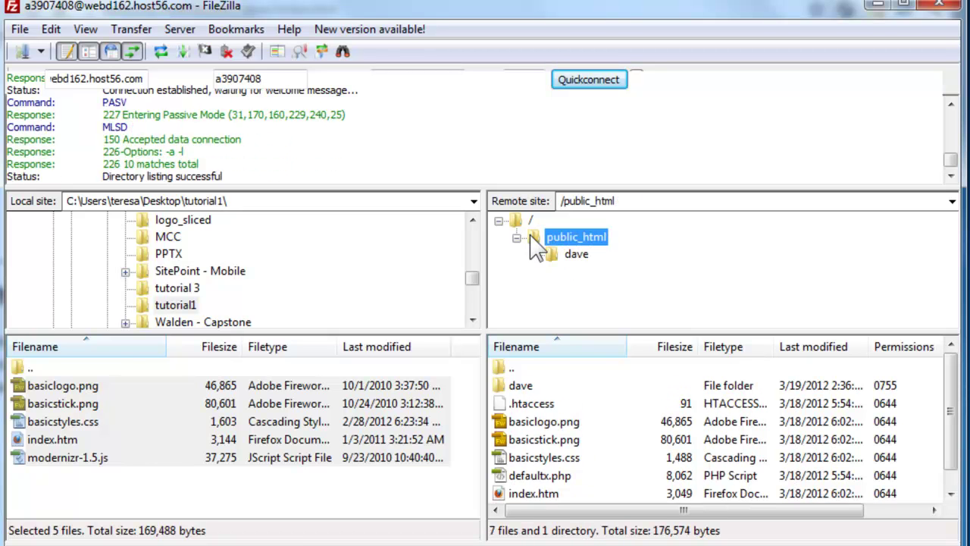
left_click(543, 404)
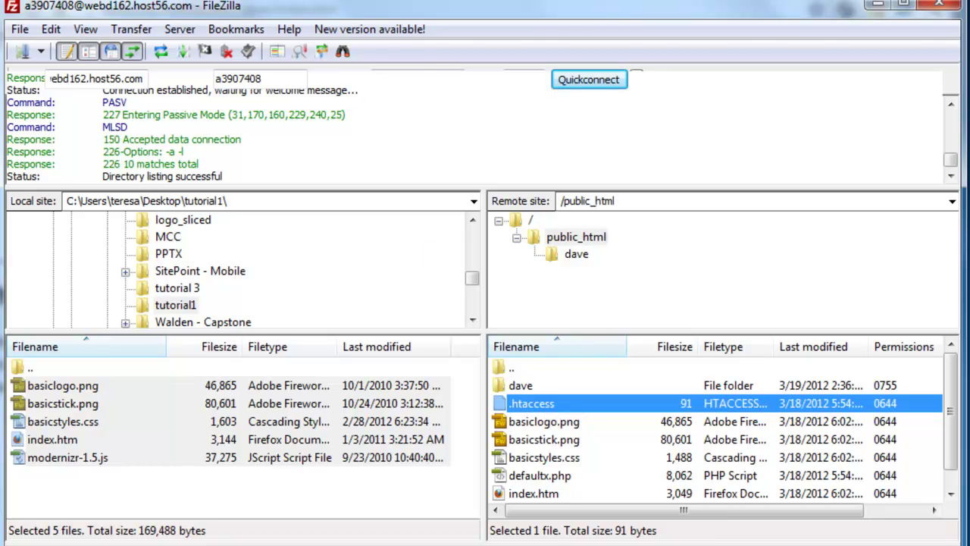
- Switch to the 000webhost FTP details page in Chrome and go back to the account's control panel
key("alt+Tab")
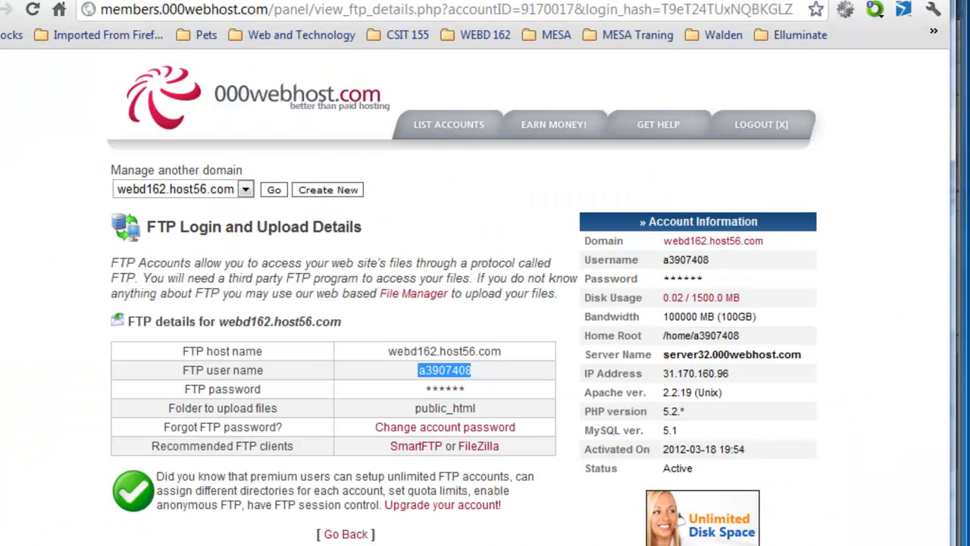
key("alt+Left")
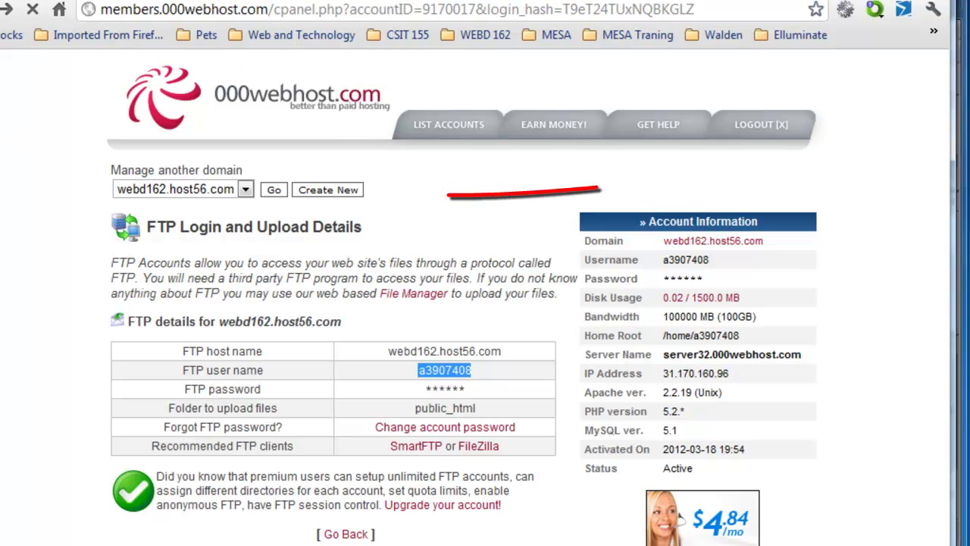